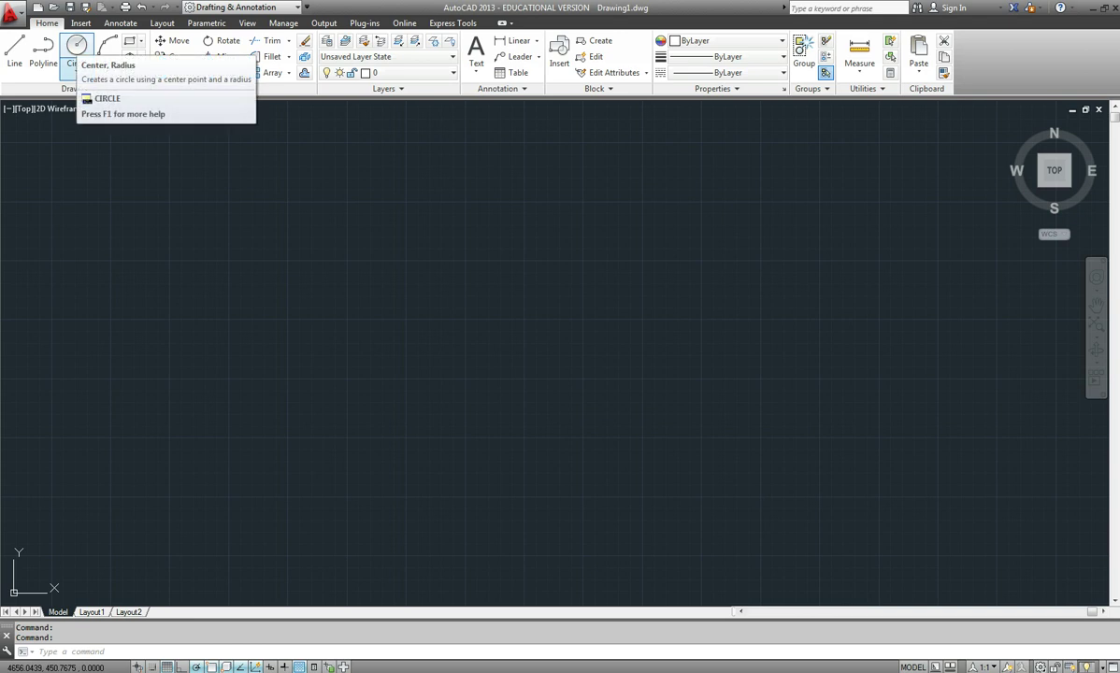
Show the Circle creation methods, such as Center, Radius and Center, Diameter, on the Draw panel.
click(77, 67)
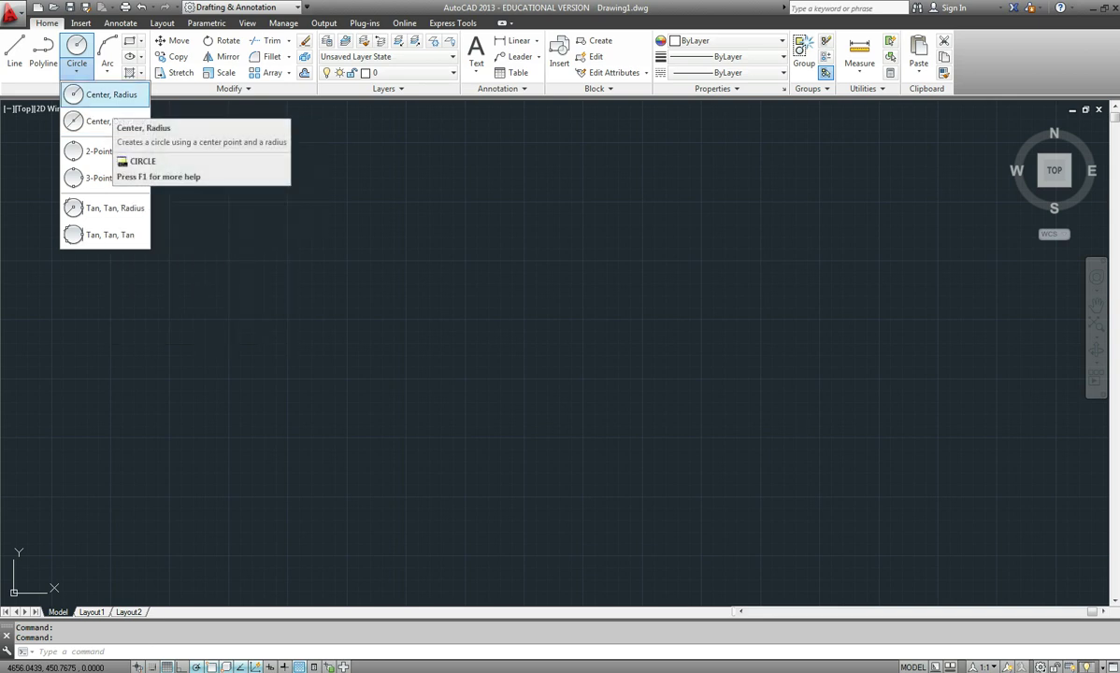
Draw a Center, Radius circle just left of the canvas middle.
click(103, 95)
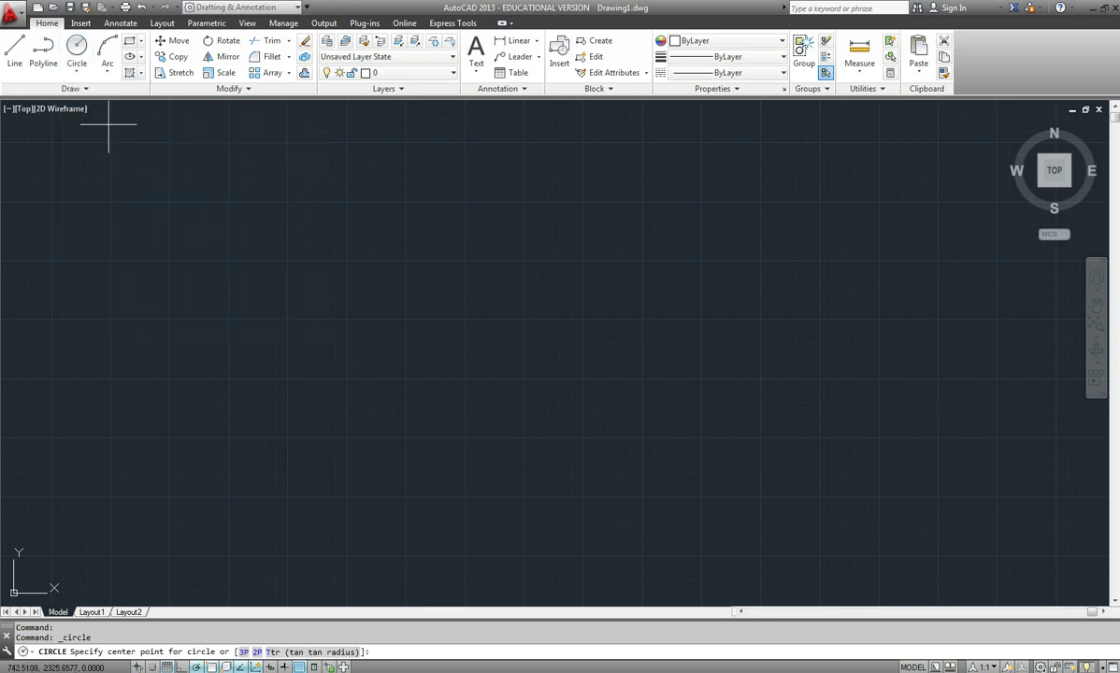
click(435, 319)
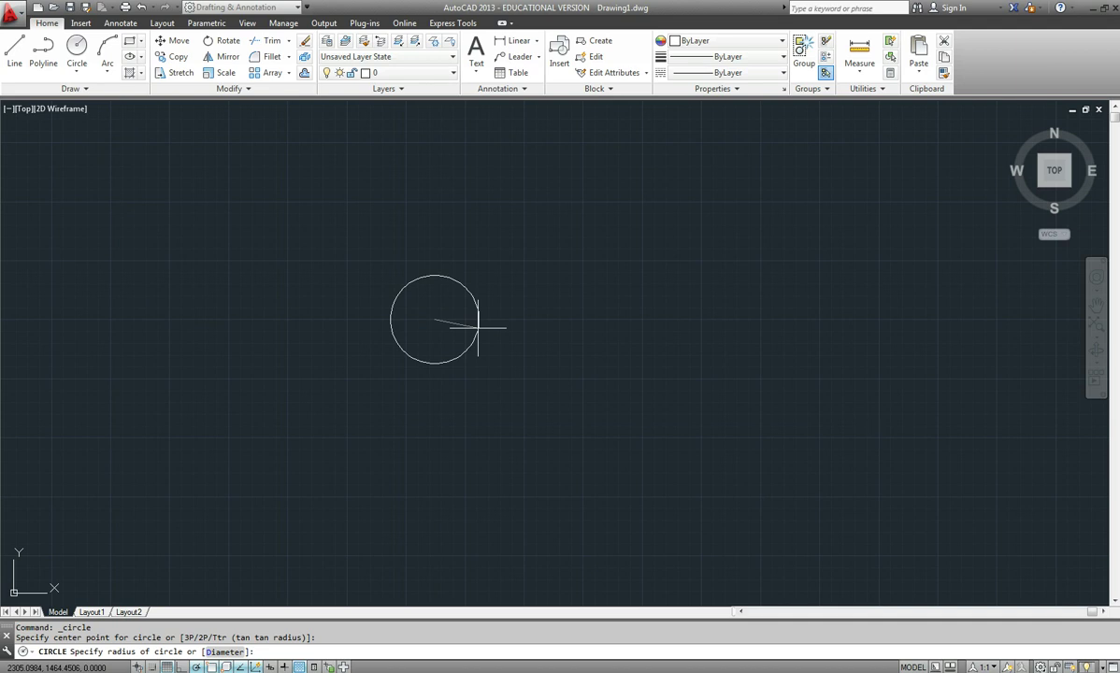
click(509, 331)
click(76, 71)
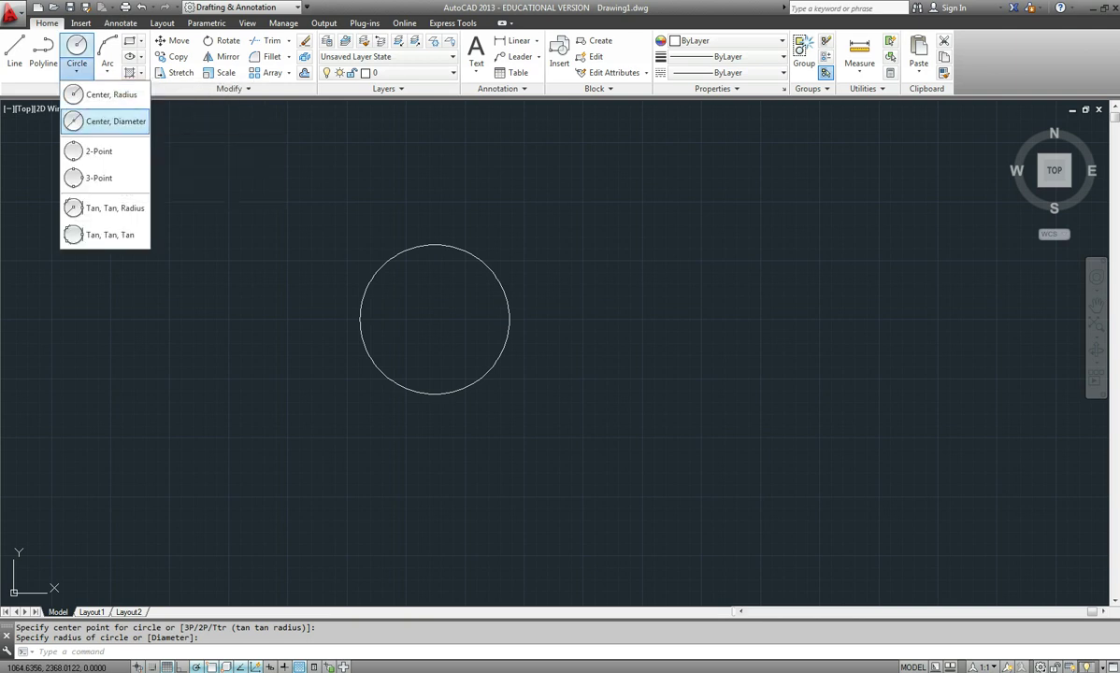
Draw a Center, Diameter circle up and to the right of the first circle.
click(107, 122)
click(732, 260)
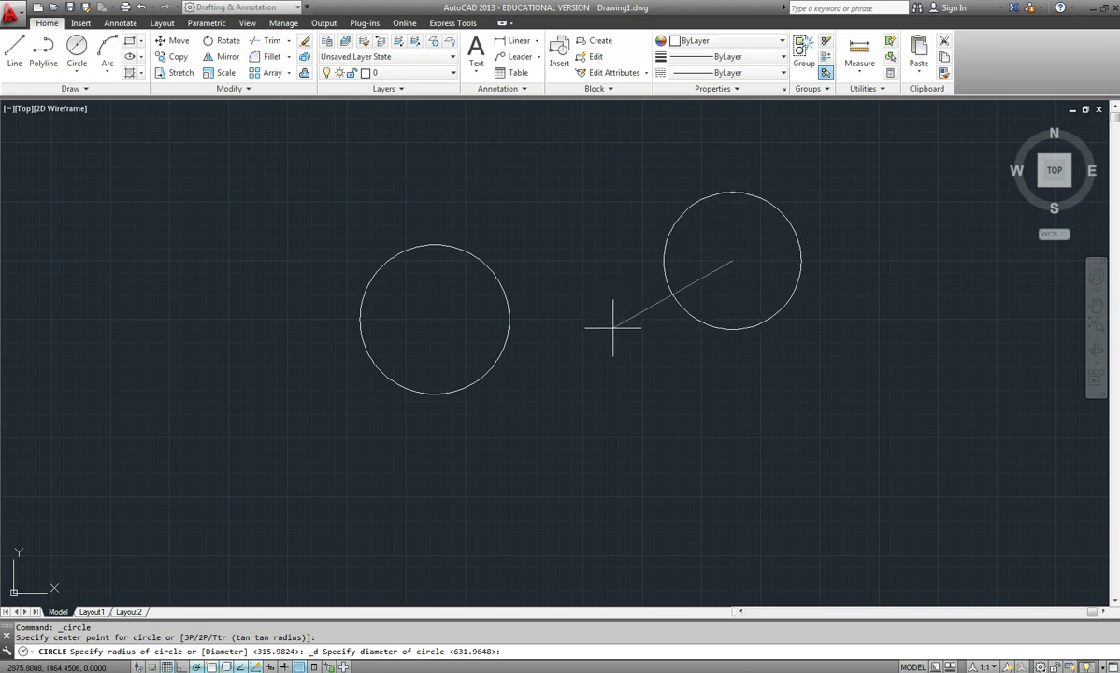
click(613, 328)
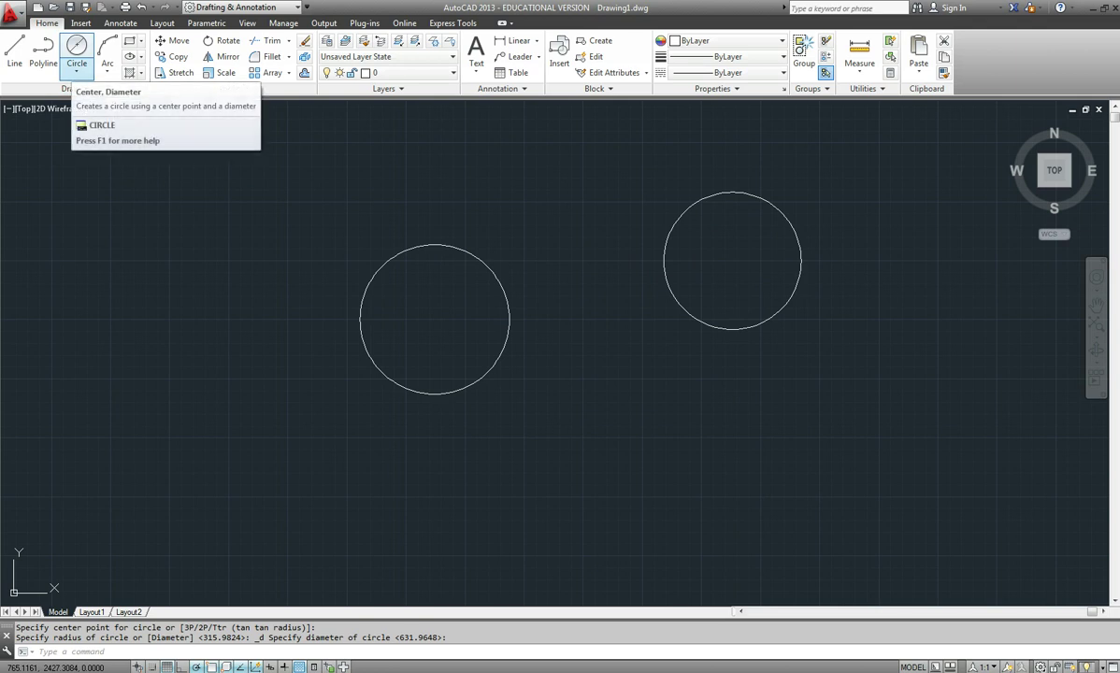
click(77, 72)
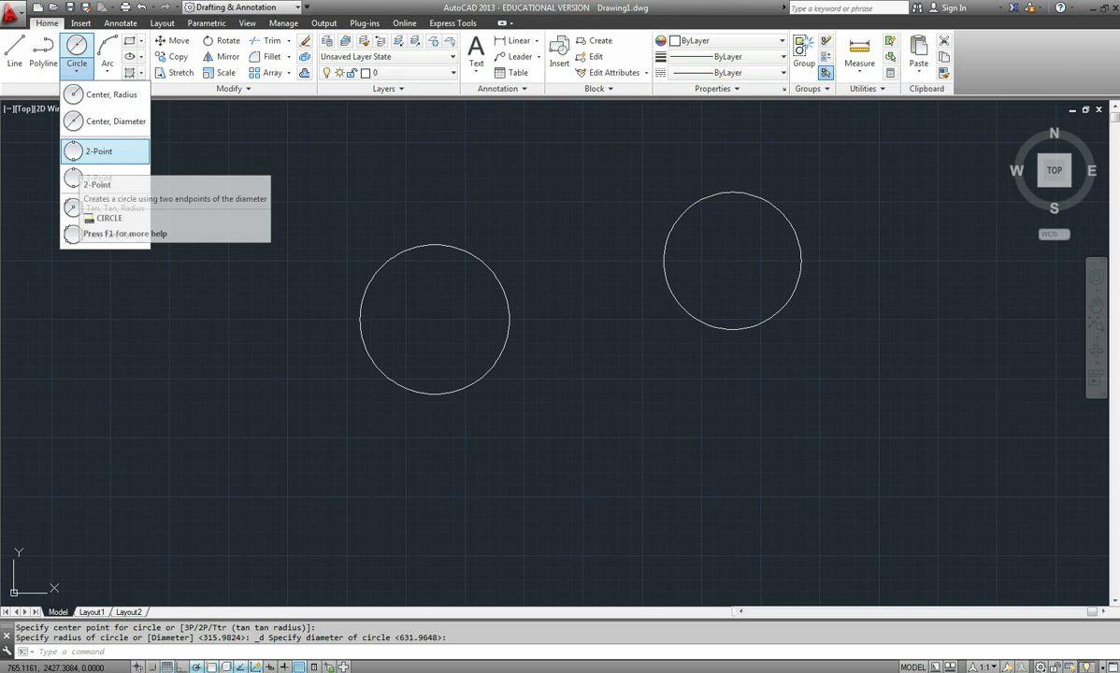
Draw a larger 2-Point circle in the lower middle from its diameter end points.
click(98, 151)
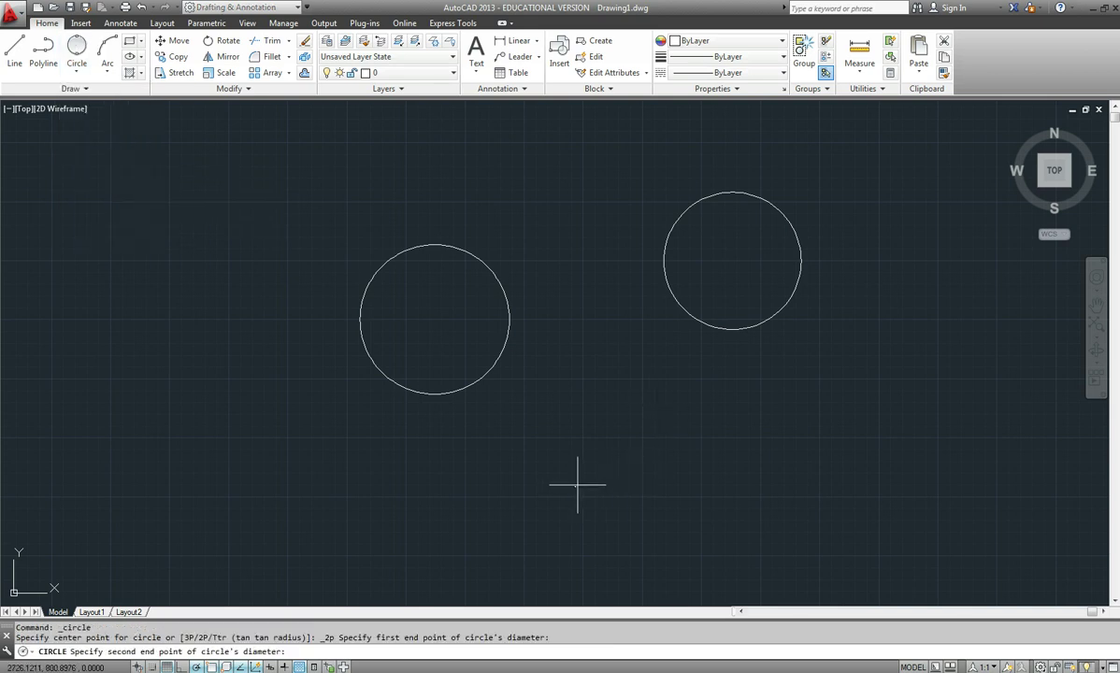
click(754, 471)
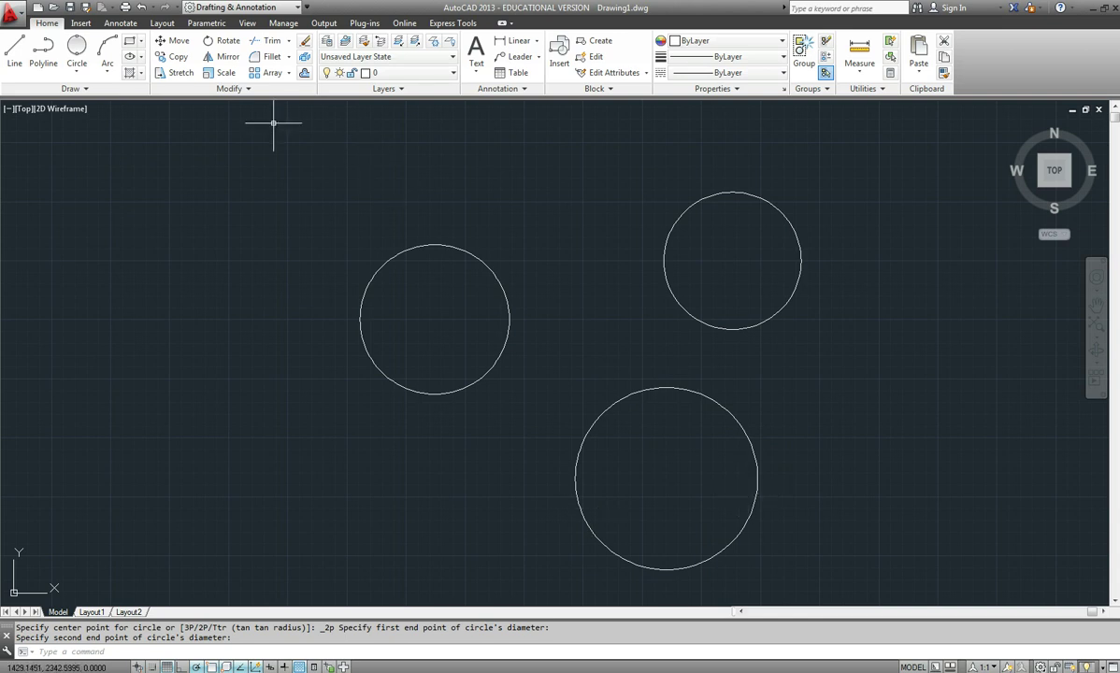
Draw a small 3-Point circle at the lower left through three picked points.
click(76, 72)
click(95, 178)
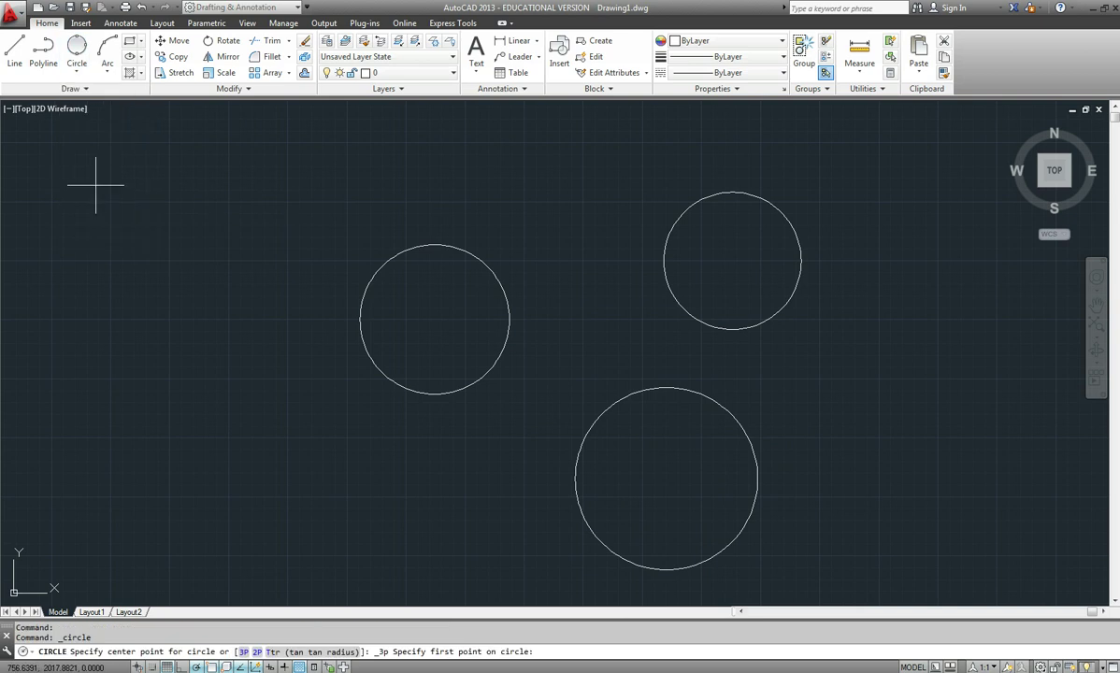
click(279, 511)
click(305, 452)
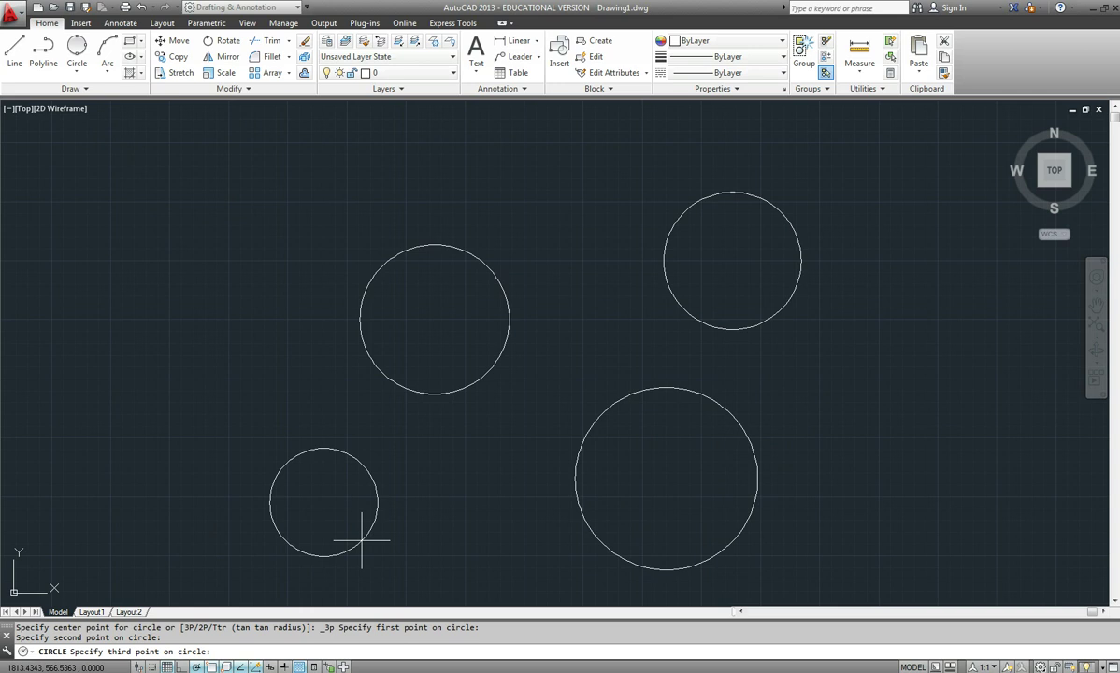
click(369, 537)
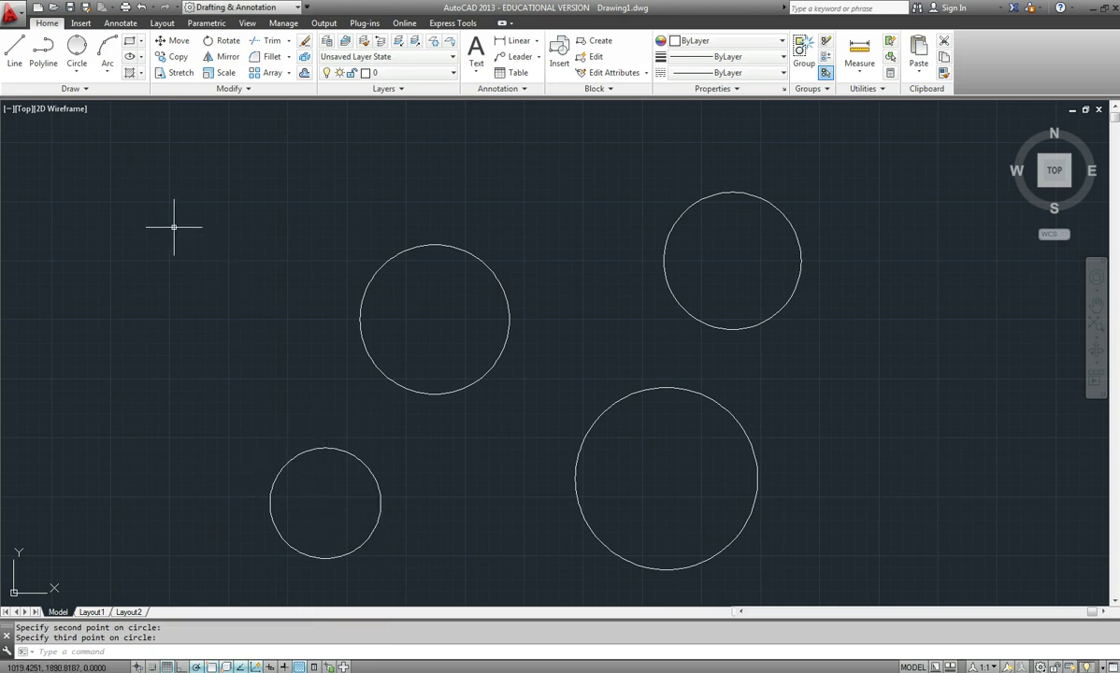
click(76, 71)
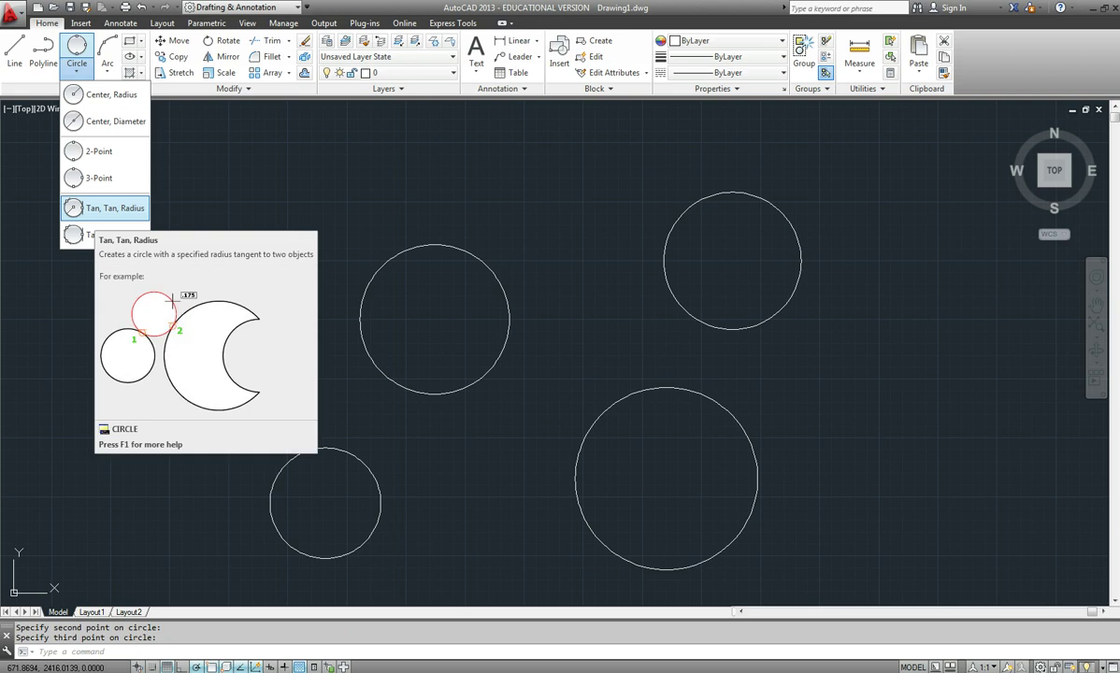
Draw a Tan, Tan, Radius circle of radius 5000 touching the middle and upper-right circles.
click(108, 207)
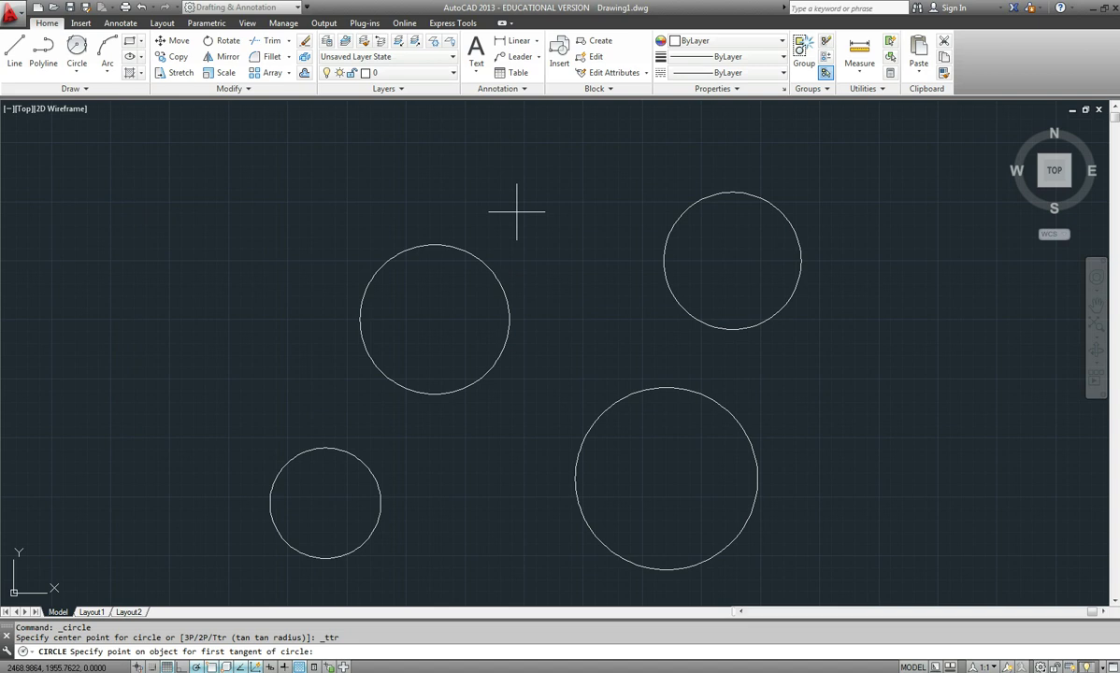
click(489, 265)
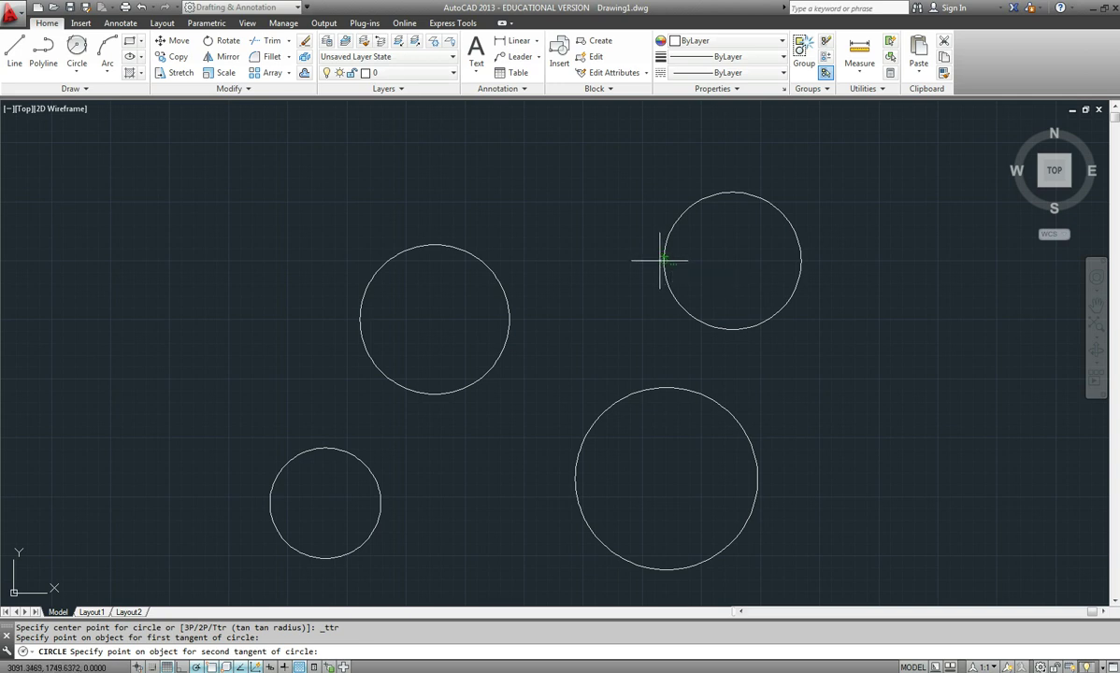
click(663, 261)
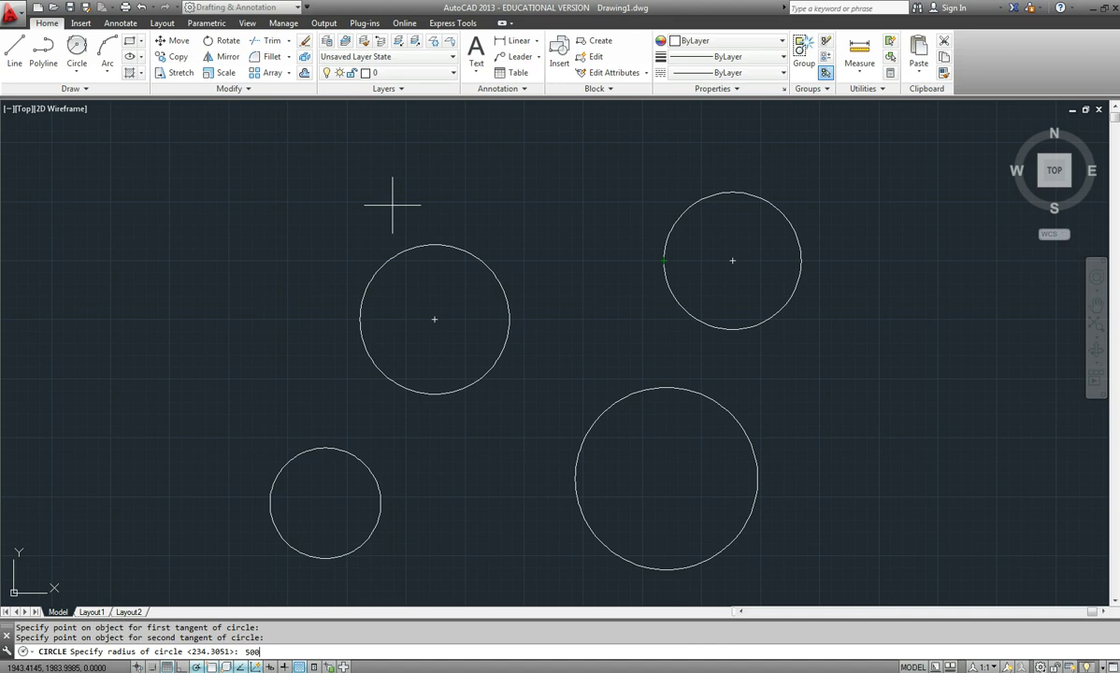
key(Return)
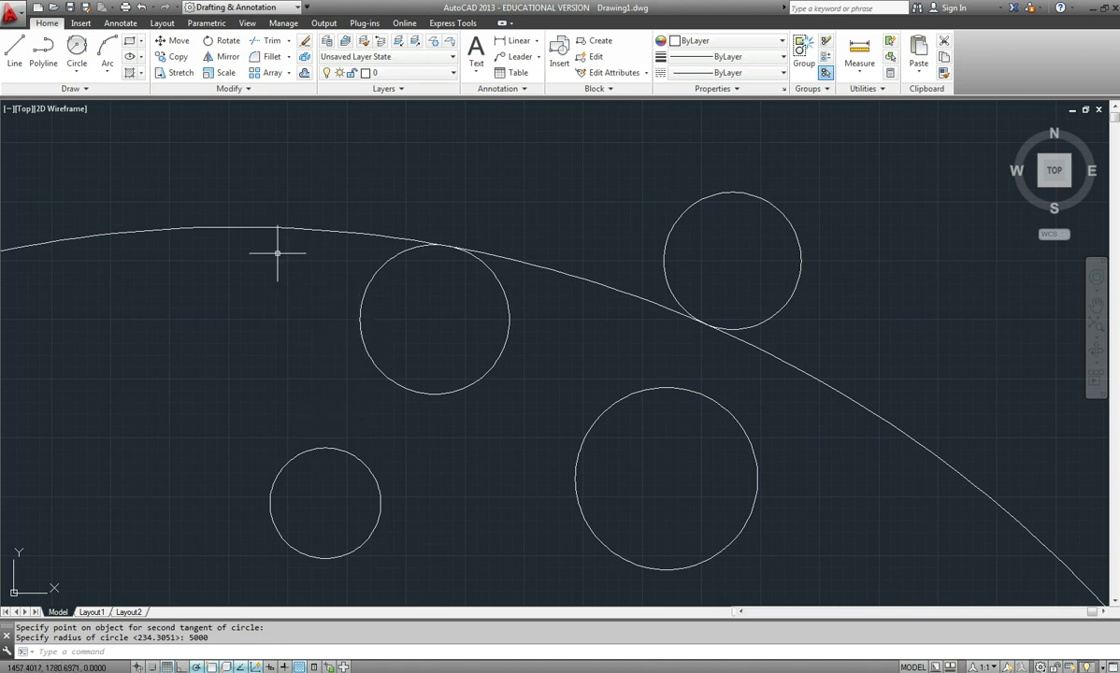
Draw a radius-500 Tan, Tan, Radius circle touching the middle and small lower-left circles.
click(77, 67)
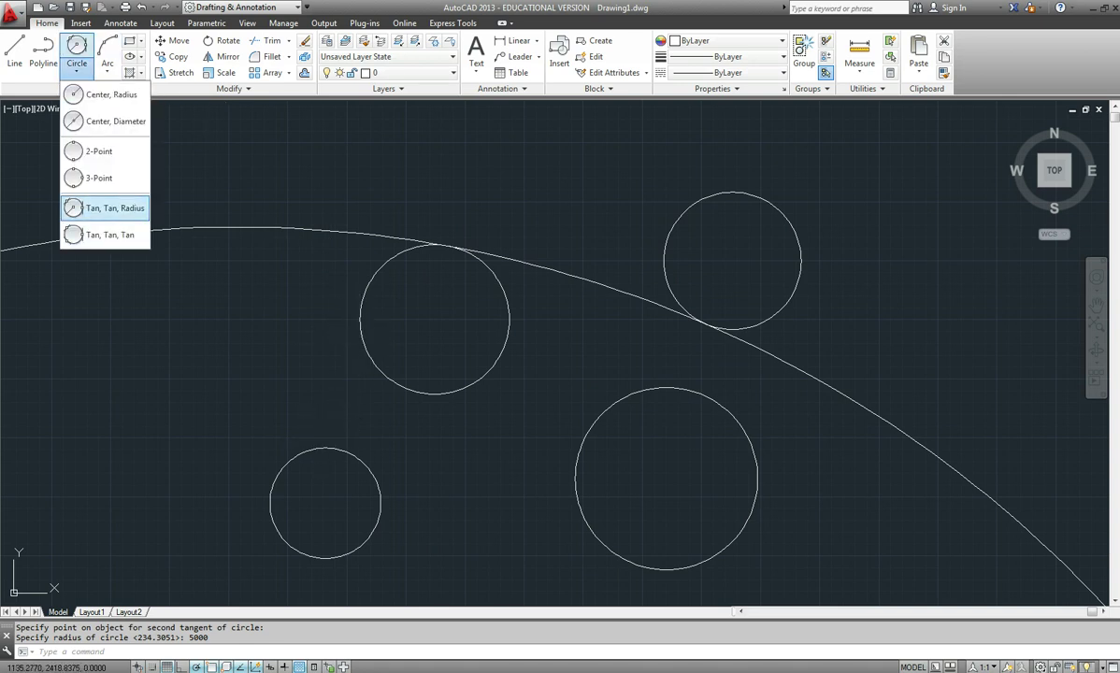
click(98, 195)
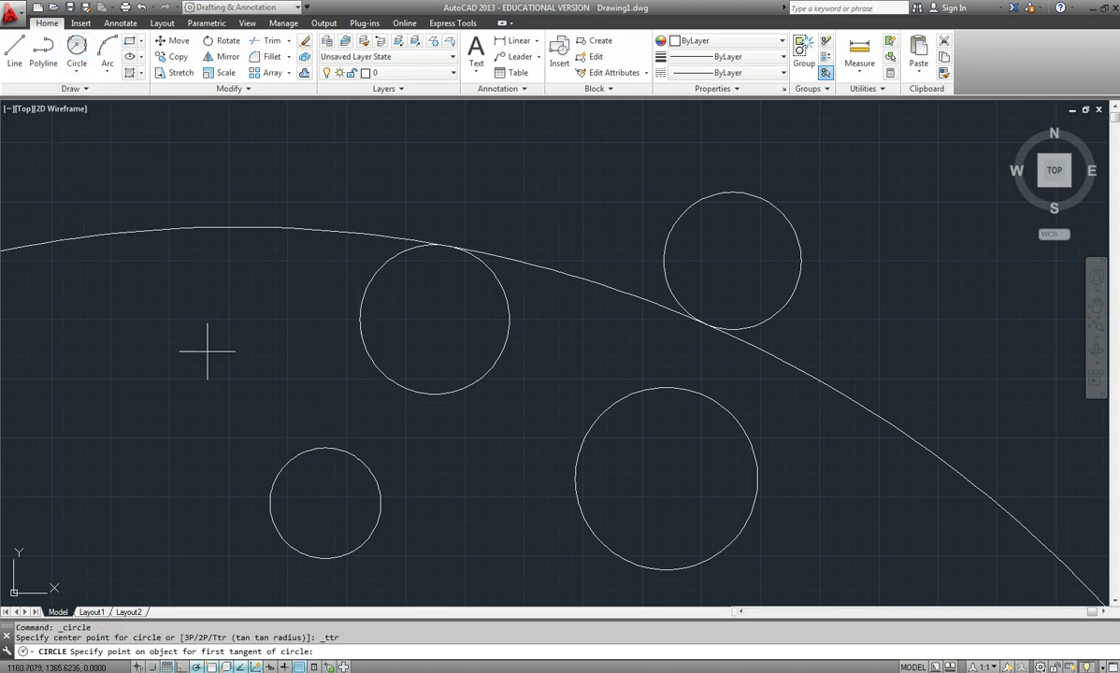
click(370, 356)
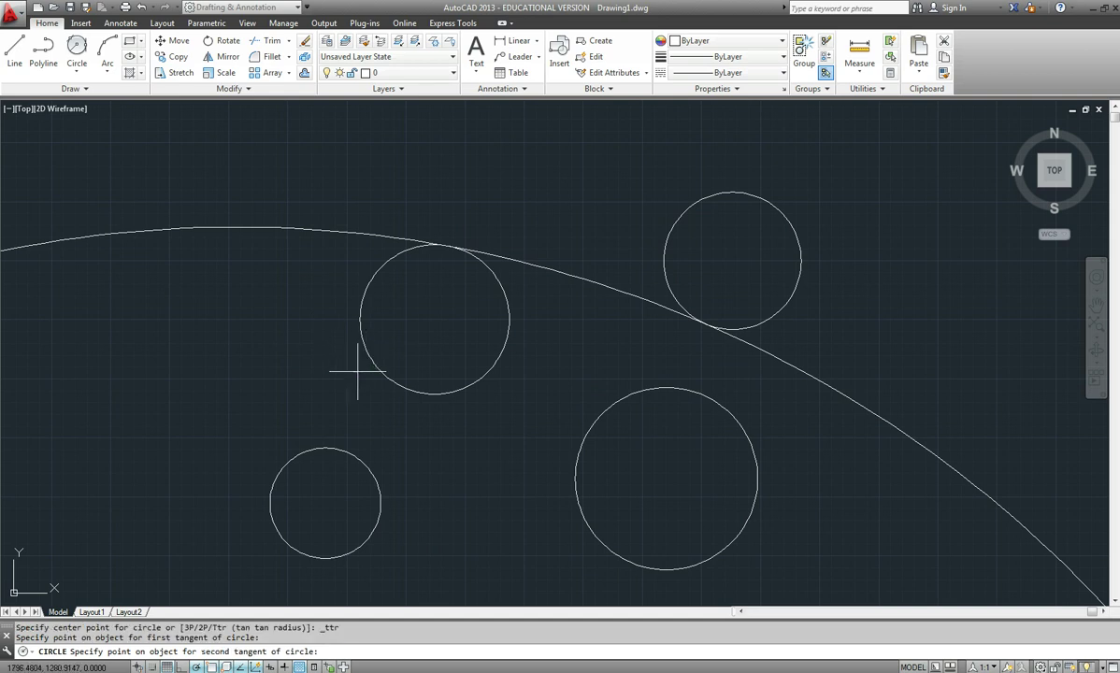
click(308, 449)
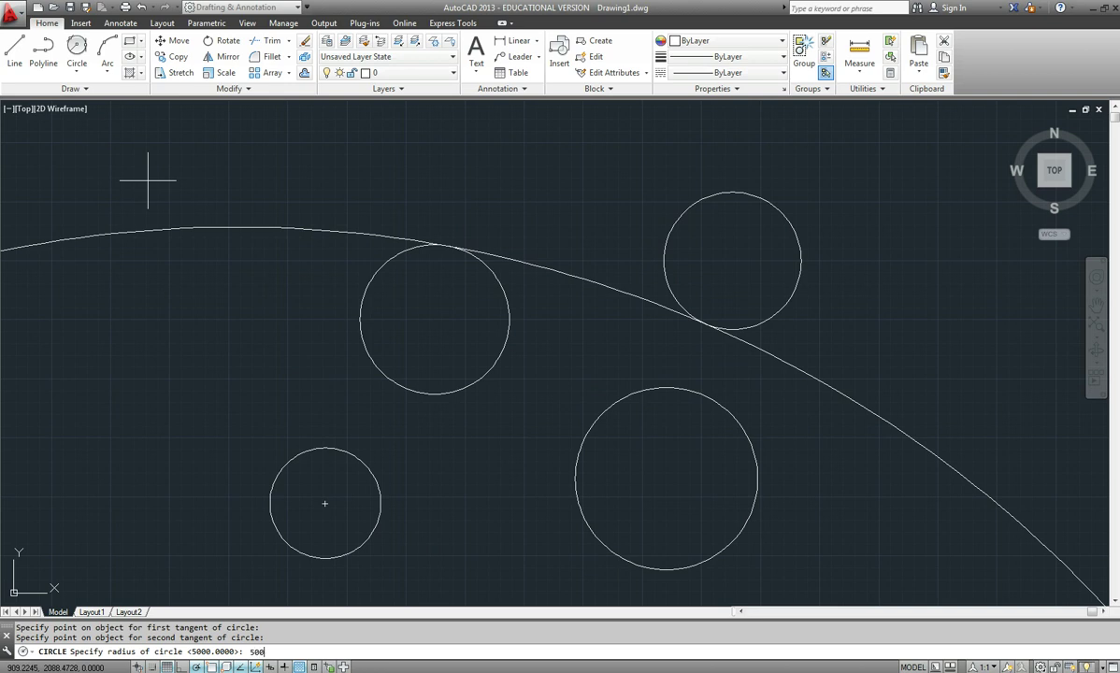
text(500)
key(Return)
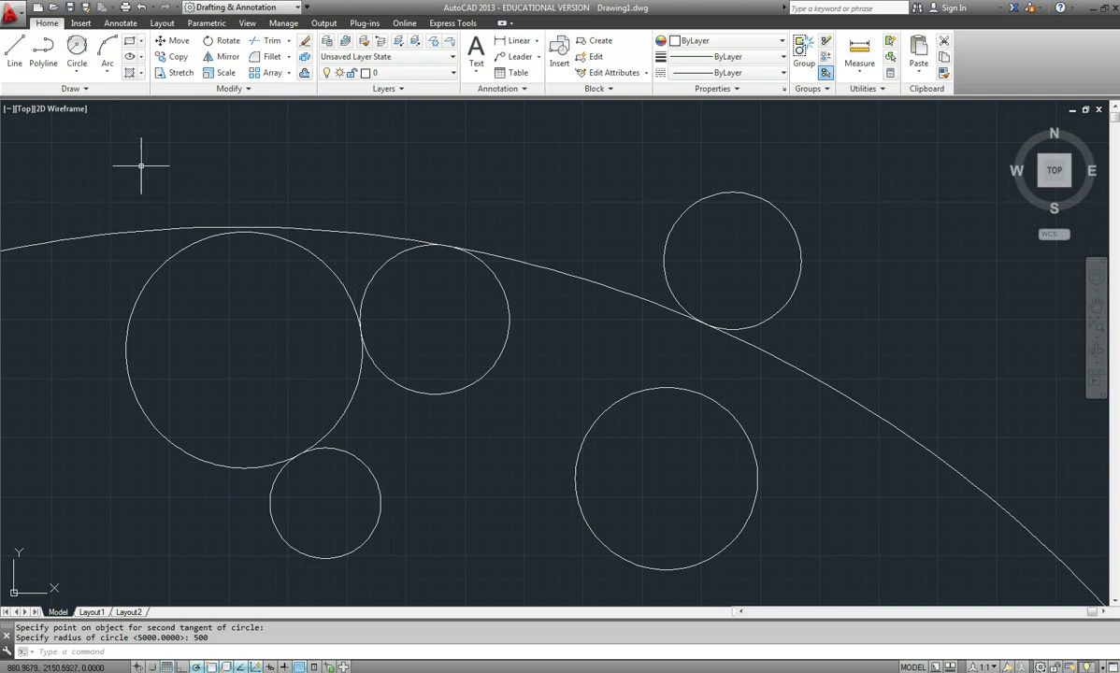
click(77, 66)
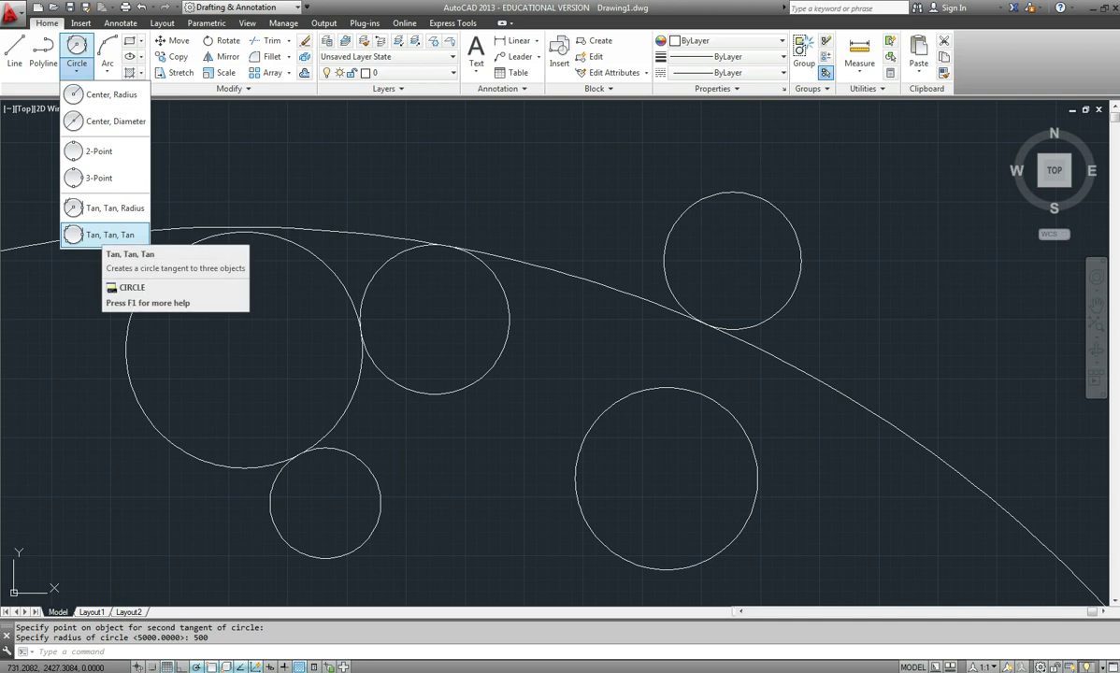
Draw a Tan, Tan, Tan circle touching the middle, upper-right and large lower circles.
click(103, 235)
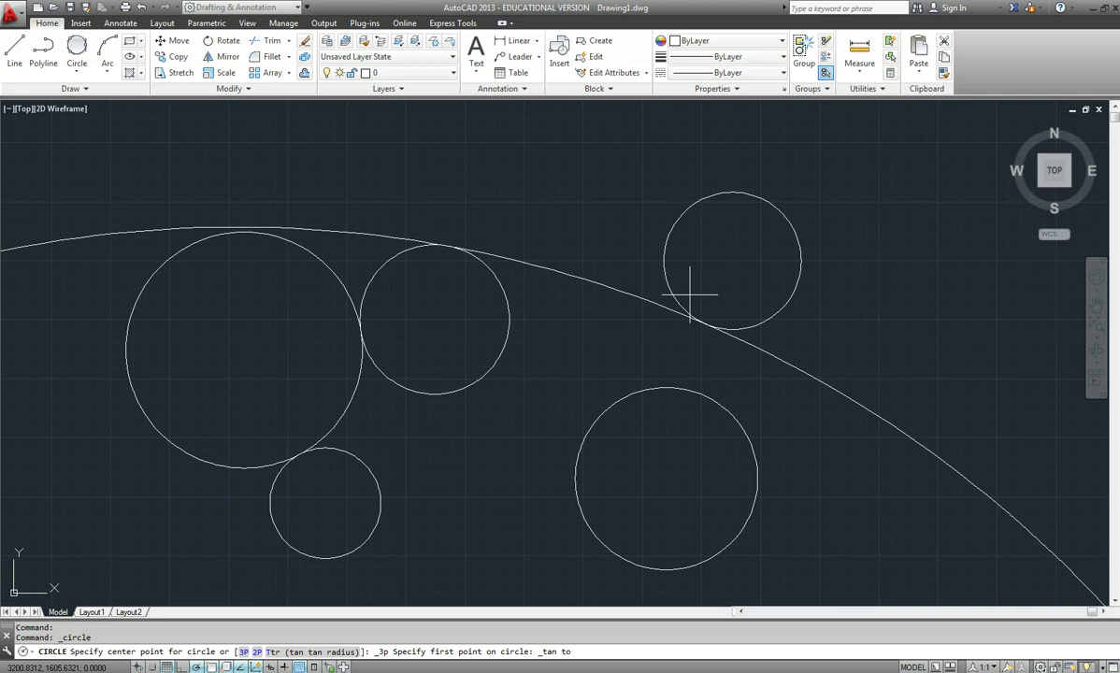
click(509, 318)
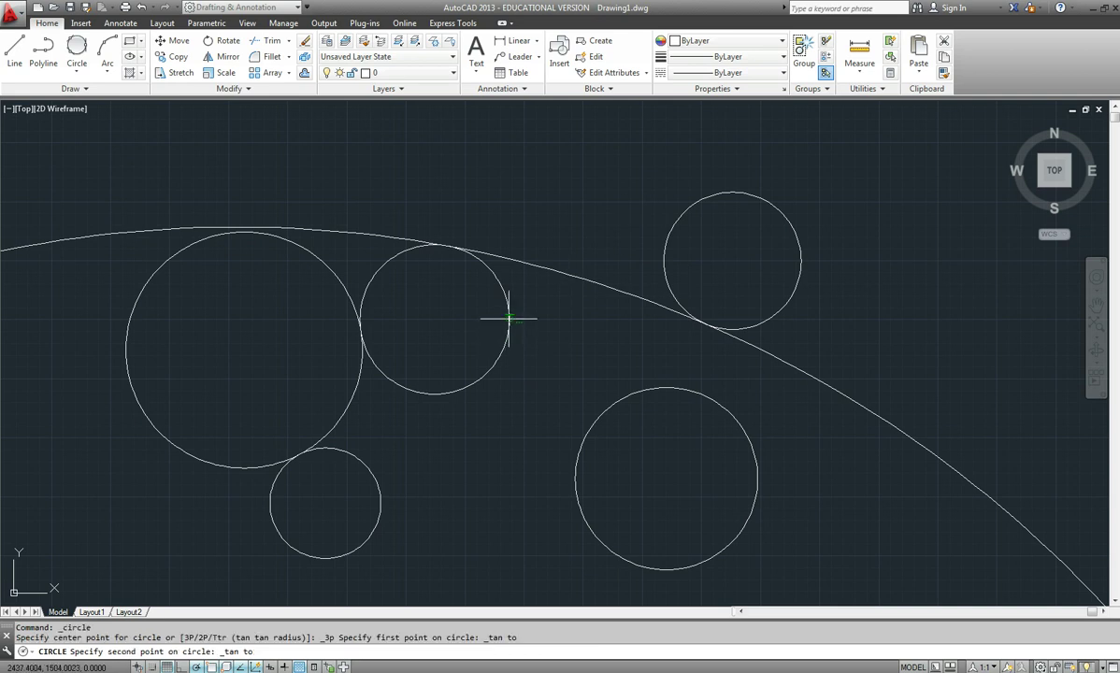
click(666, 284)
click(629, 391)
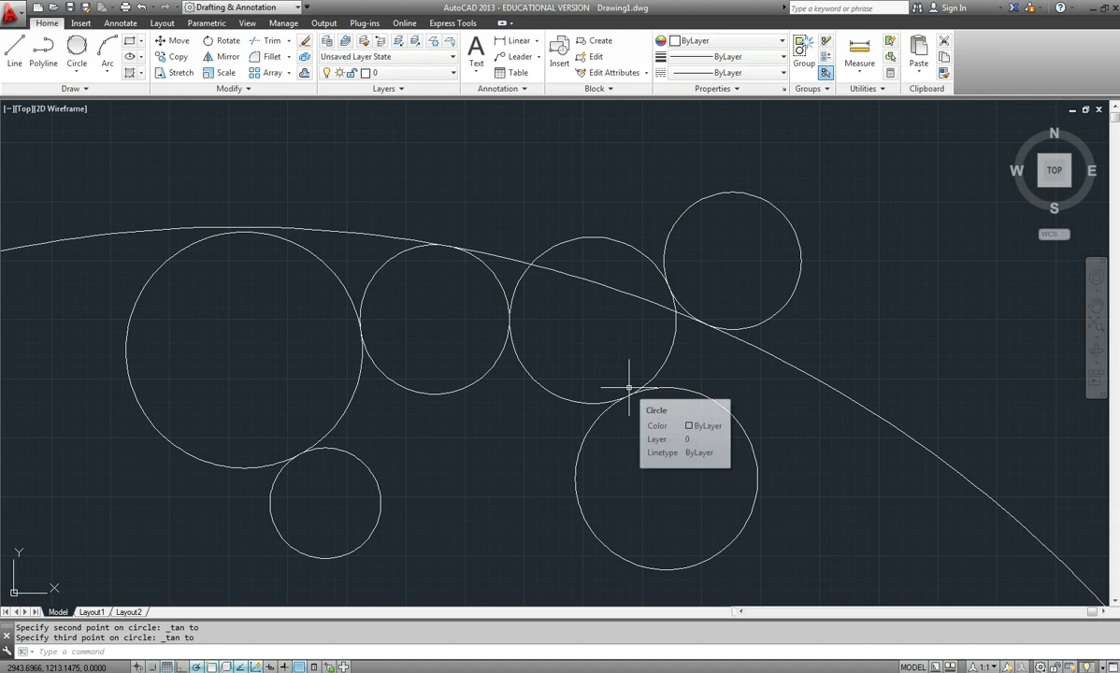